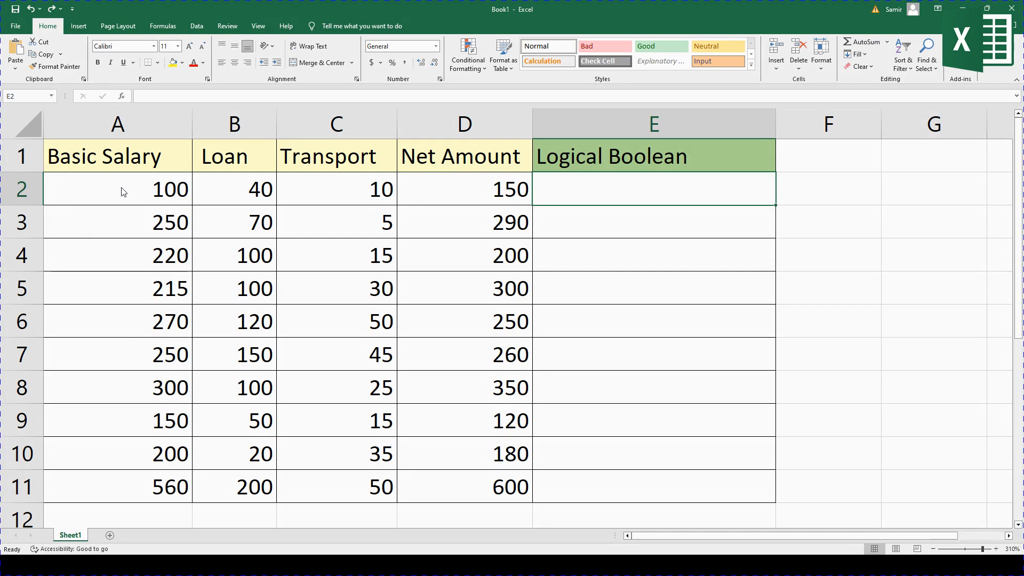
- Review the row 2 values under Loan, Transport and Net Amount and the empty Logical Boolean cell
{"action": "left_click", "coordinate": [239, 187]}
{"action": "left_click", "coordinate": [309, 181]}
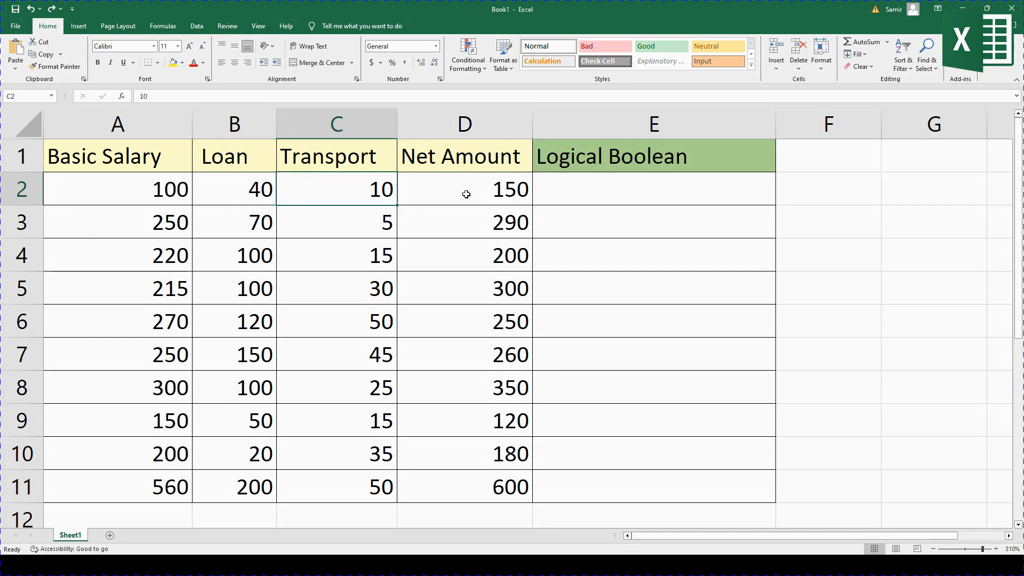
{"action": "left_click", "coordinate": [466, 192]}
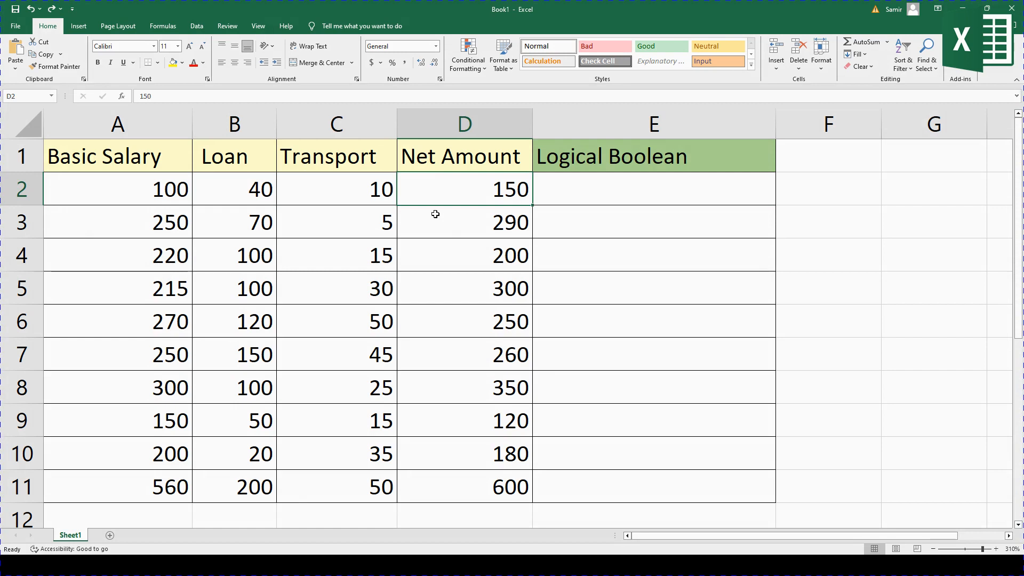
{"action": "left_click", "coordinate": [579, 185]}
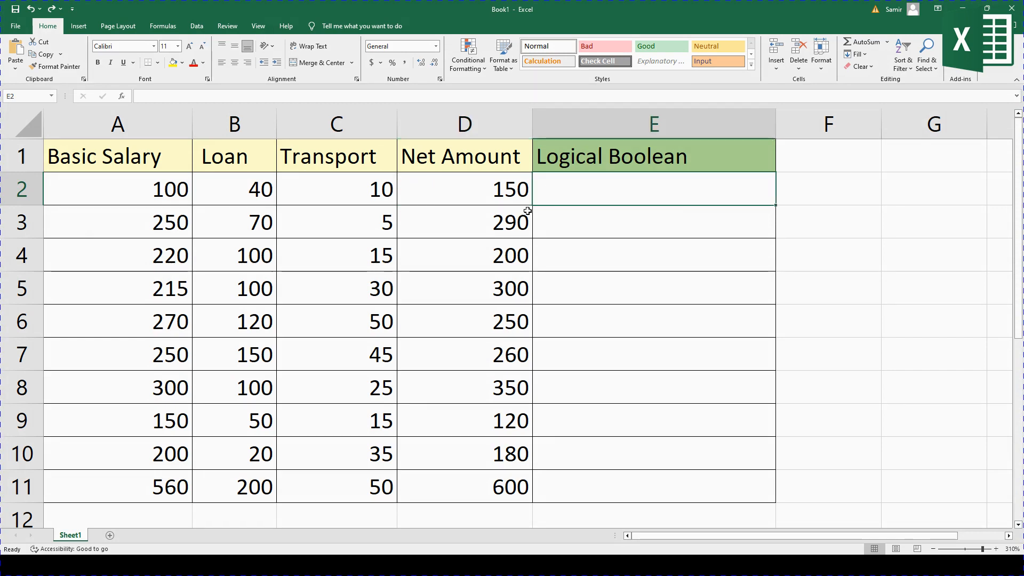
{"action": "left_click", "coordinate": [261, 194]}
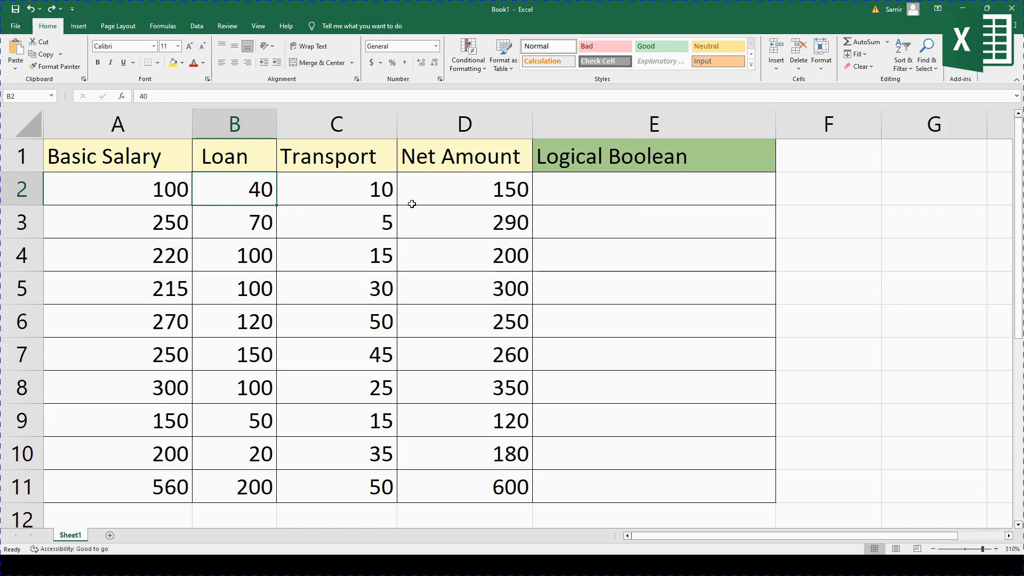
- Start an AND formula in E2 with A2>B2 as its first condition, comparing Basic Salary with Loan
{"action": "left_click", "coordinate": [562, 190]}
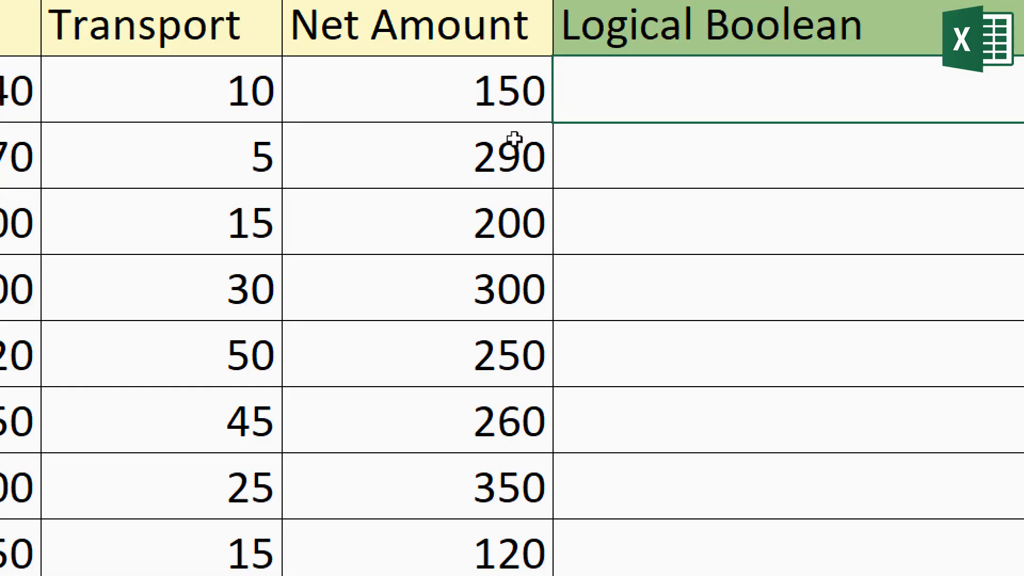
{"action": "double_click", "coordinate": [548, 202]}
{"action": "type", "text": "="}
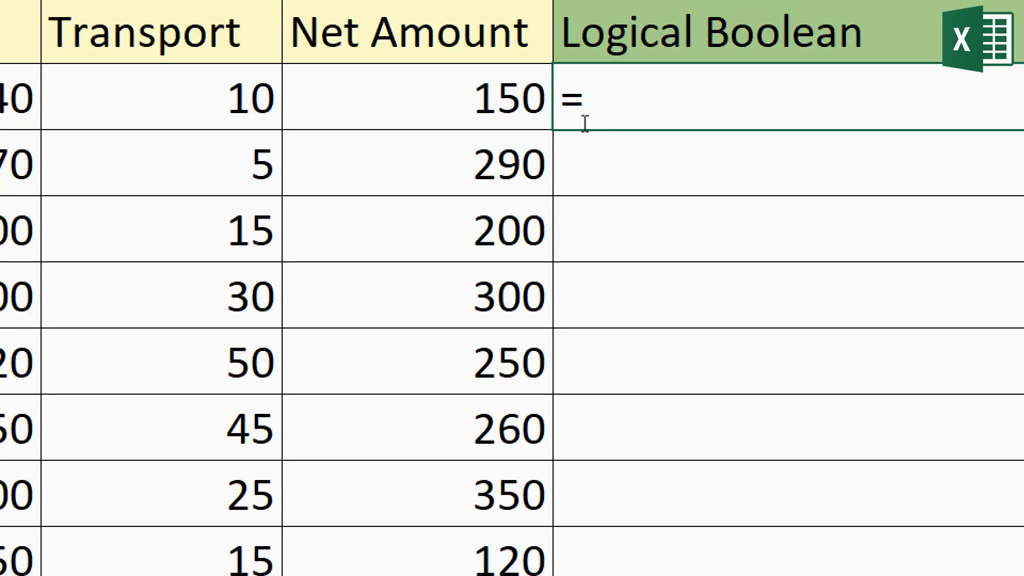
{"action": "type", "text": "AND"}
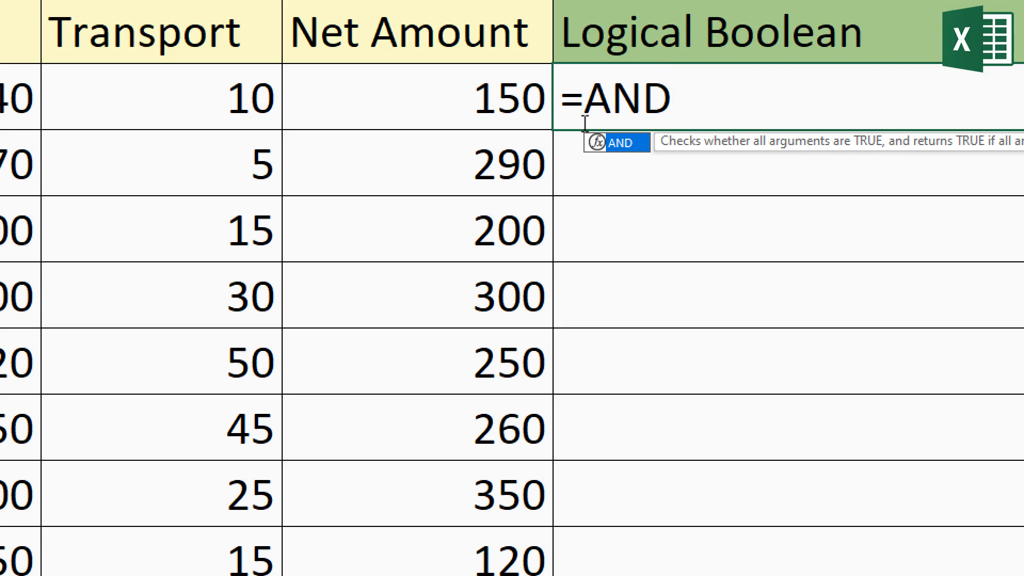
{"action": "type", "text": "()"}
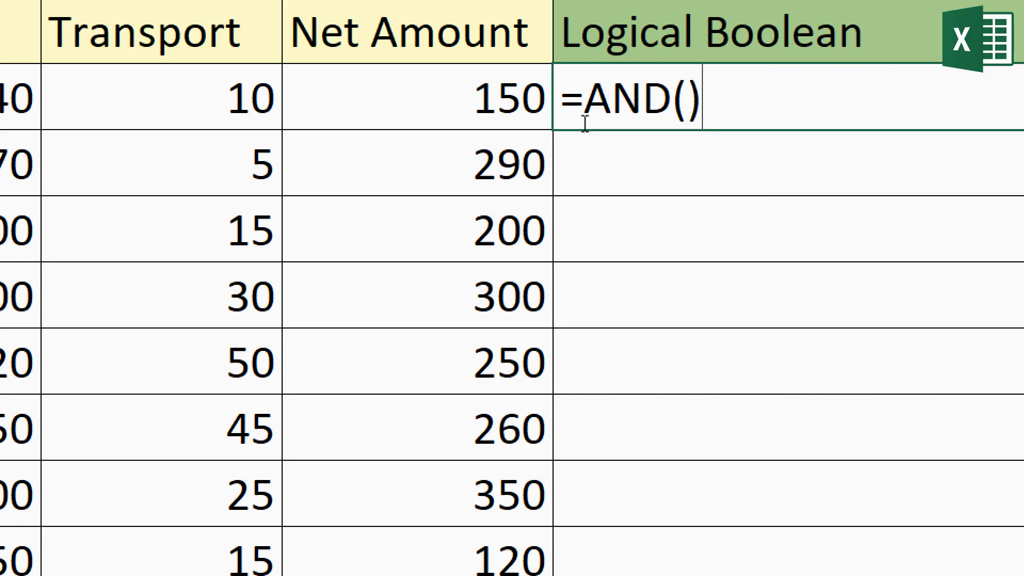
{"action": "key", "text": "Left"}
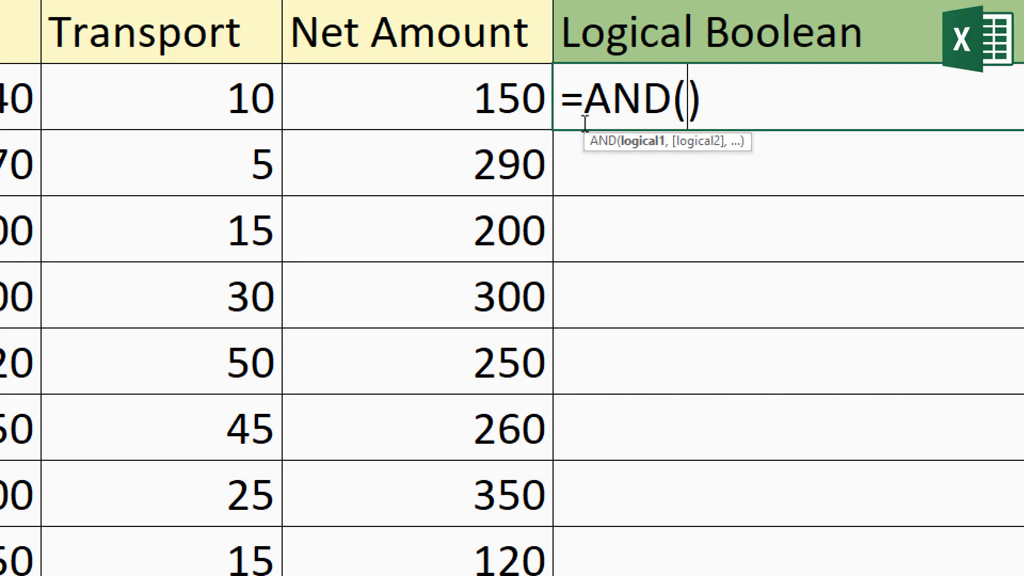
{"action": "left_click", "coordinate": [111, 143]}
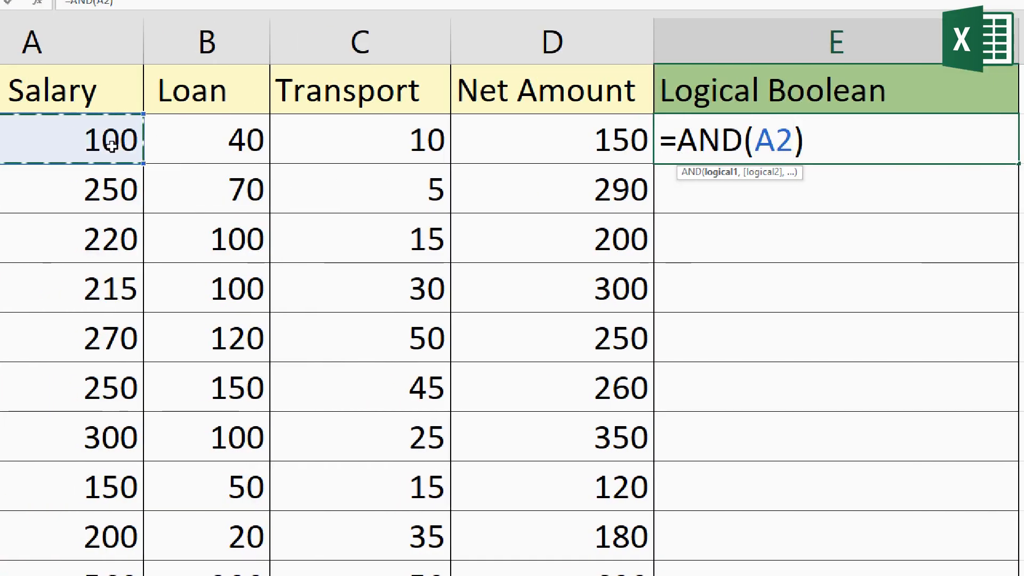
{"action": "type", "text": ">"}
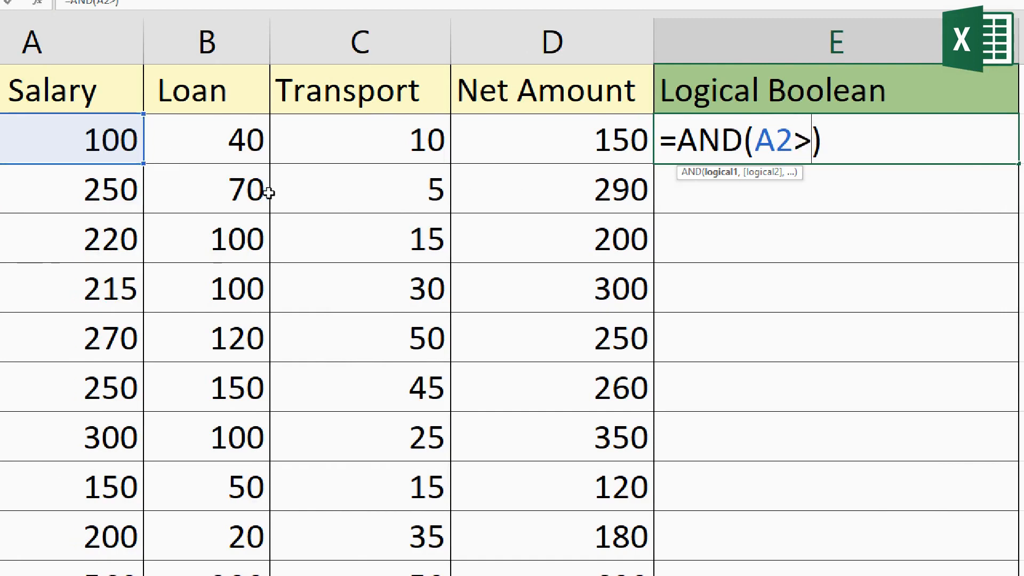
{"action": "left_click", "coordinate": [239, 148]}
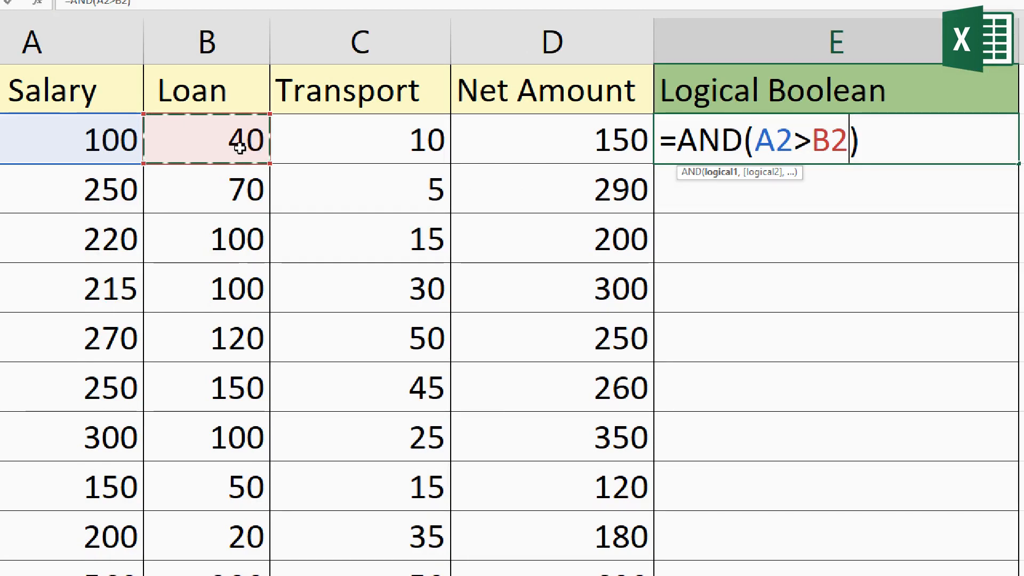
- Add C2>D2 as the second condition and enter the finished formula =AND(A2>B2,C2>D2) in E2
{"action": "type", "text": ","}
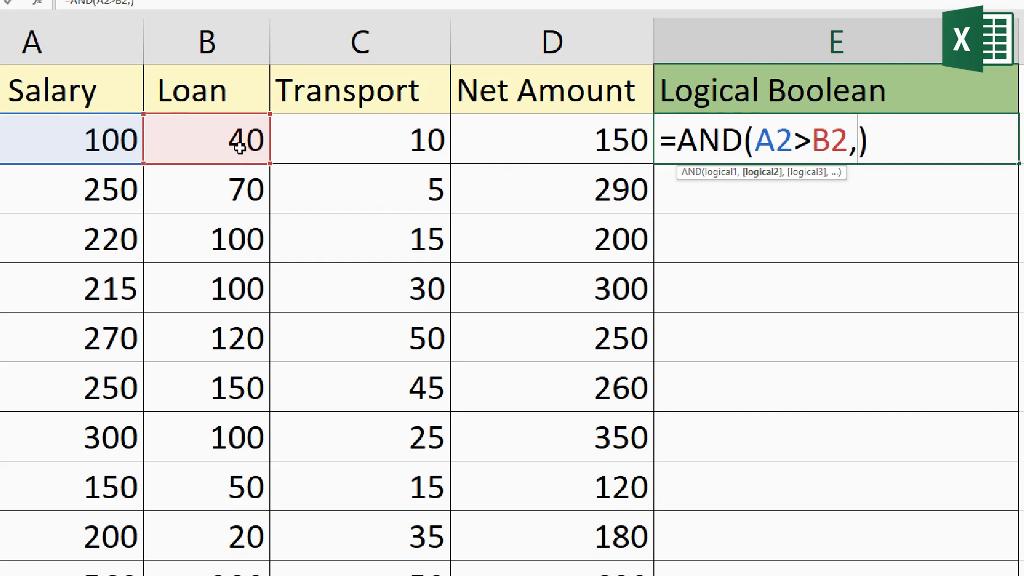
{"action": "left_click", "coordinate": [390, 135]}
{"action": "type", "text": ">"}
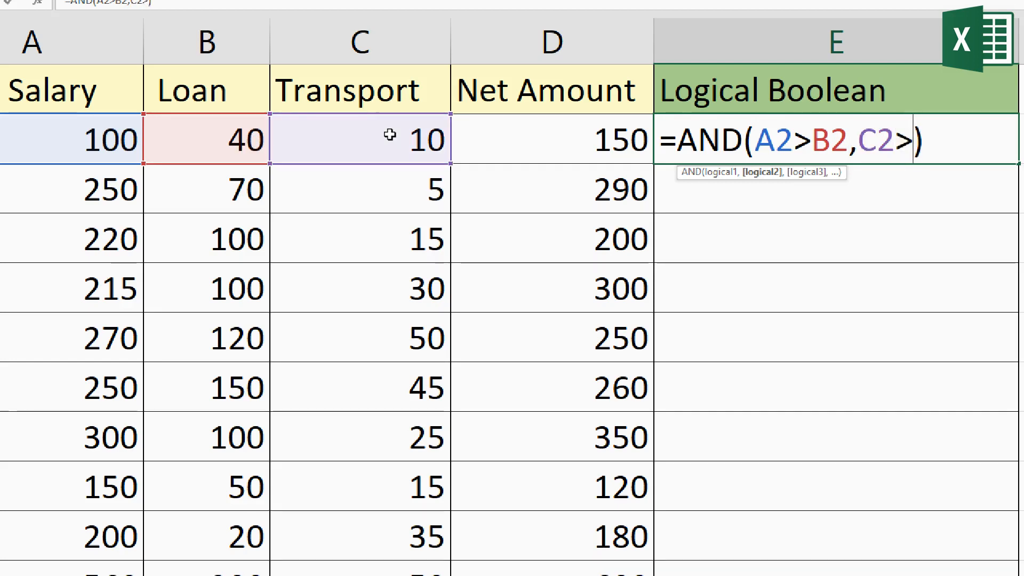
{"action": "left_click", "coordinate": [506, 157]}
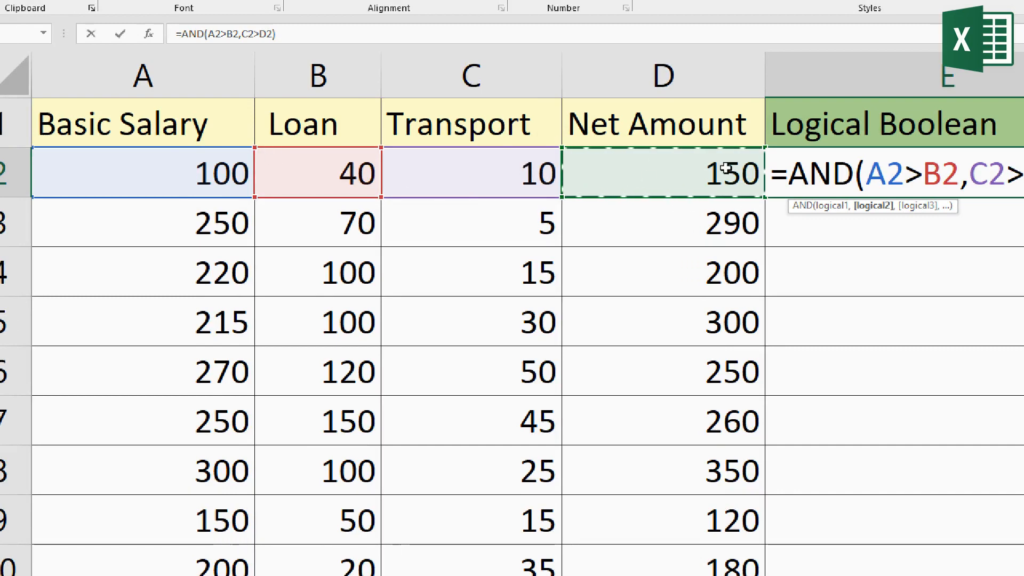
{"action": "left_click", "coordinate": [967, 179]}
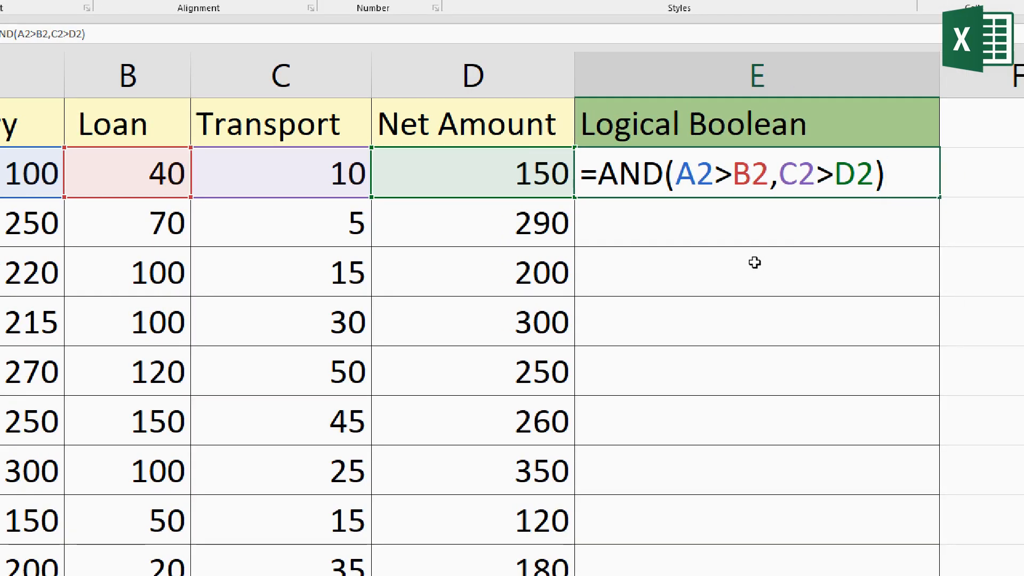
{"action": "key", "text": "Return"}
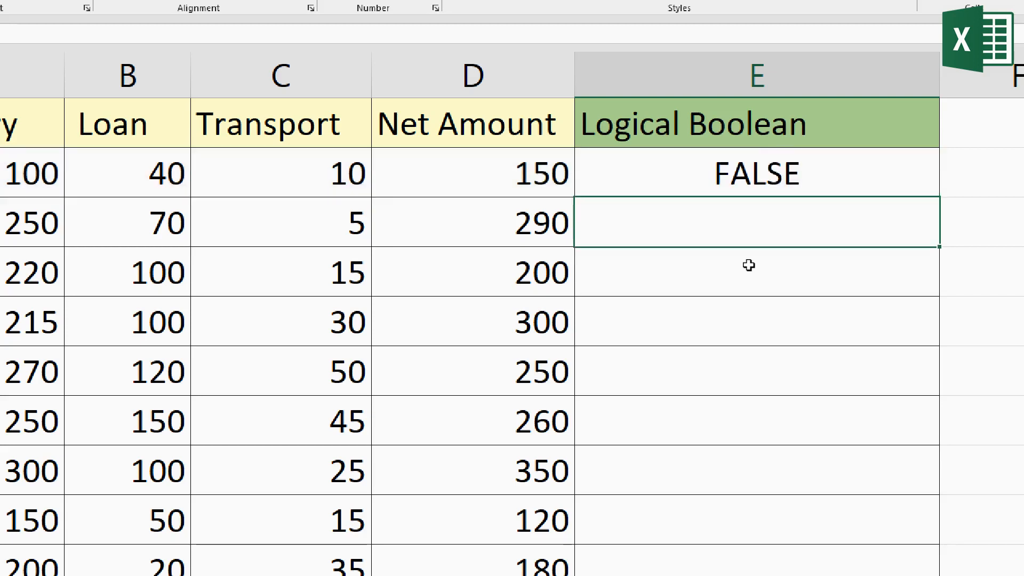
- Fill the AND formula from E2 down the Logical Boolean column through the remaining data rows
{"action": "left_click", "coordinate": [832, 180]}
{"action": "left_click_drag", "start_coordinate": [939, 196], "coordinate": [868, 575]}
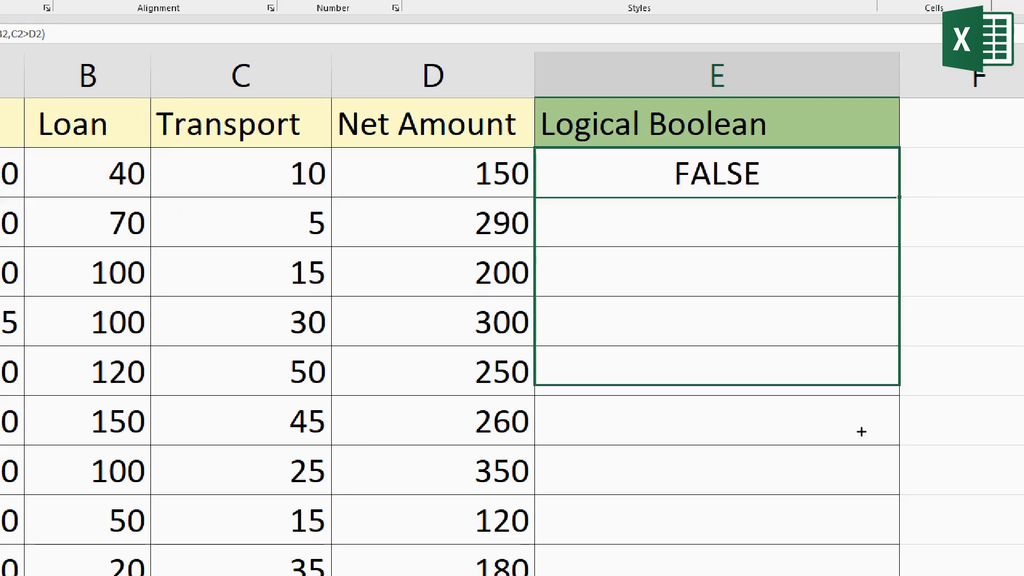
{"action": "left_click_drag", "start_coordinate": [828, 481], "coordinate": [825, 504]}
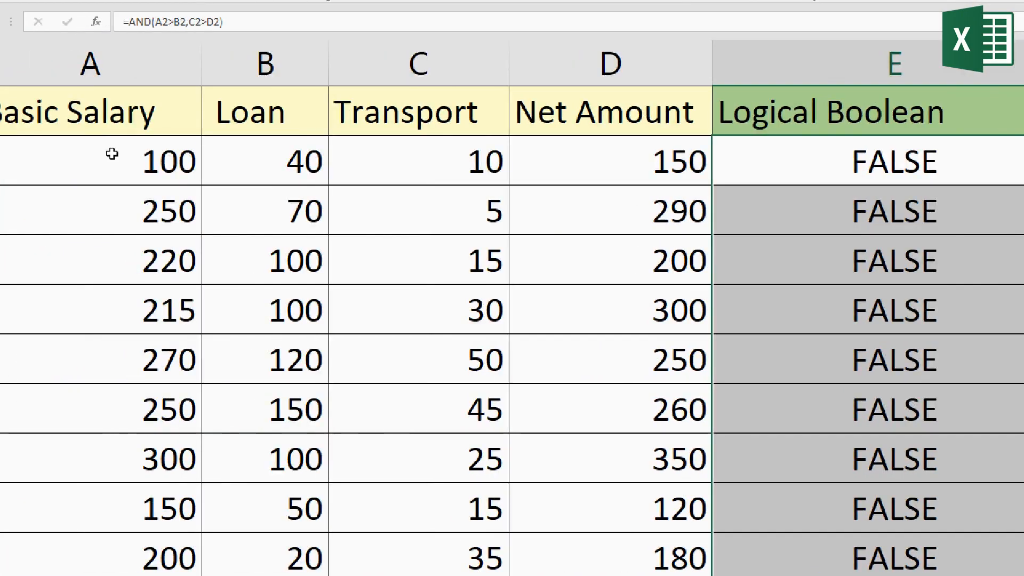
- Compare row 2's Basic Salary with its Loan, and its Transport with its Net Amount
{"action": "left_click", "coordinate": [111, 153]}
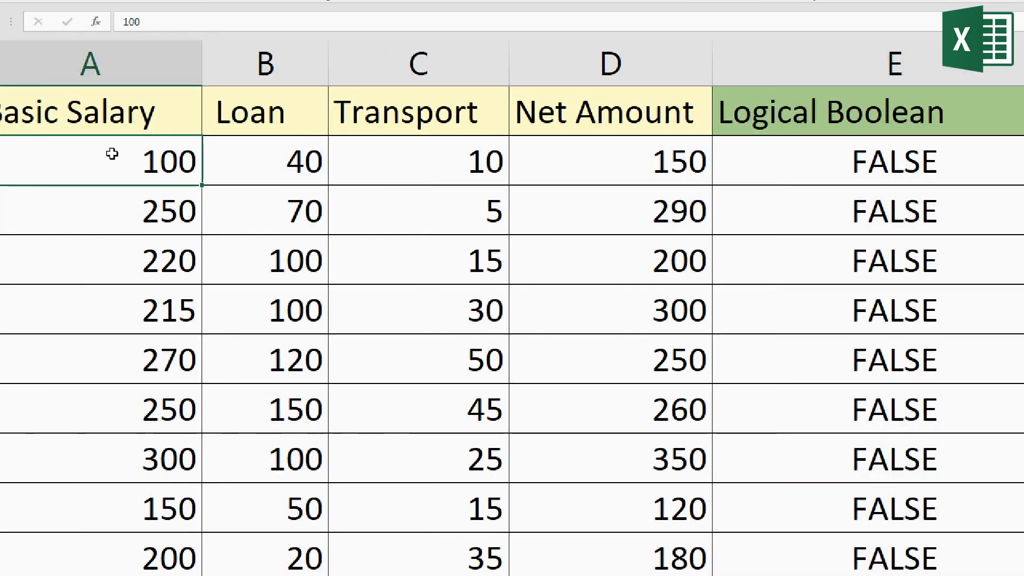
{"action": "left_click", "coordinate": [272, 166]}
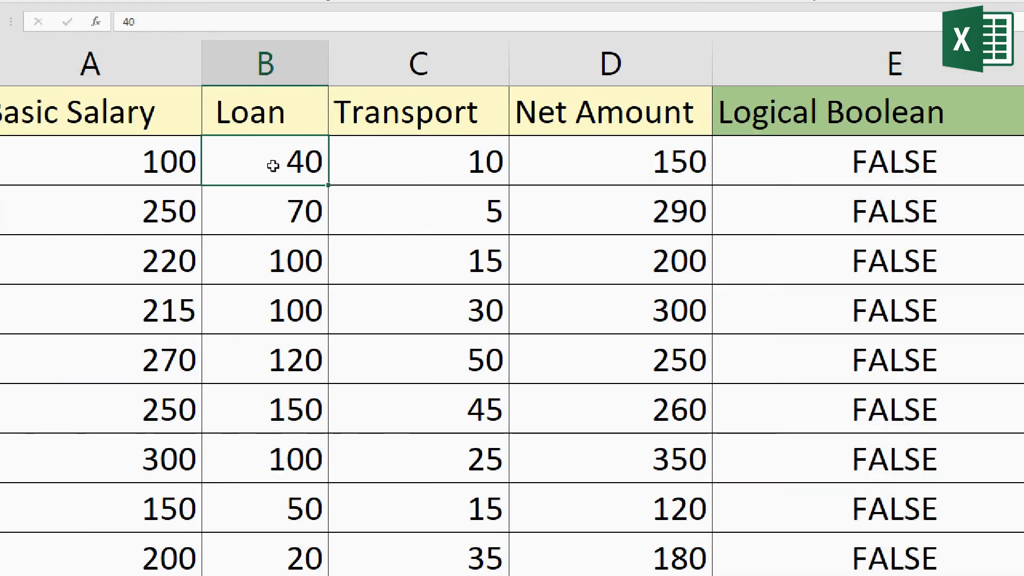
{"action": "left_click", "coordinate": [155, 154]}
{"action": "left_click", "coordinate": [270, 161]}
{"action": "left_click", "coordinate": [143, 155]}
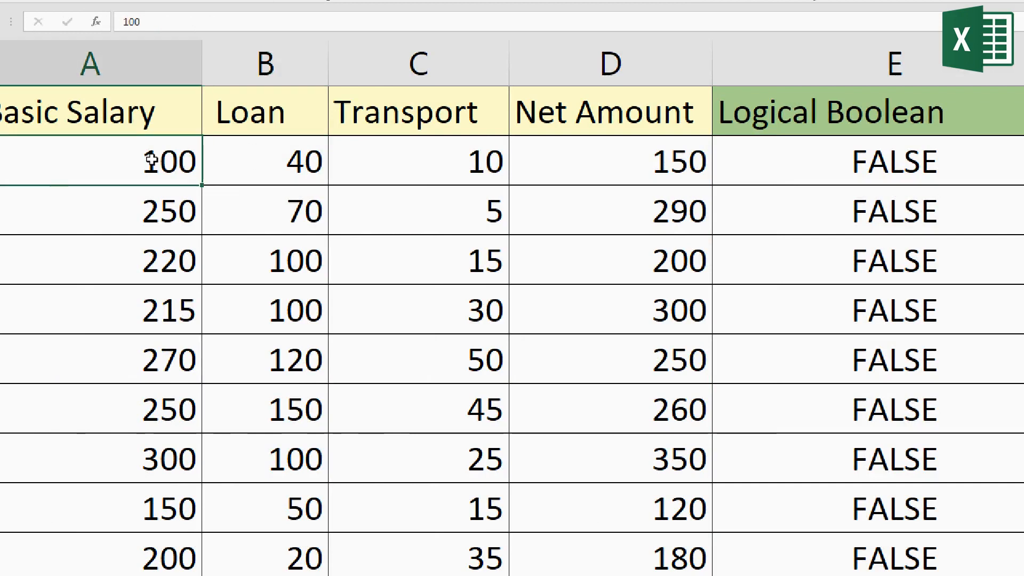
{"action": "left_click", "coordinate": [274, 159]}
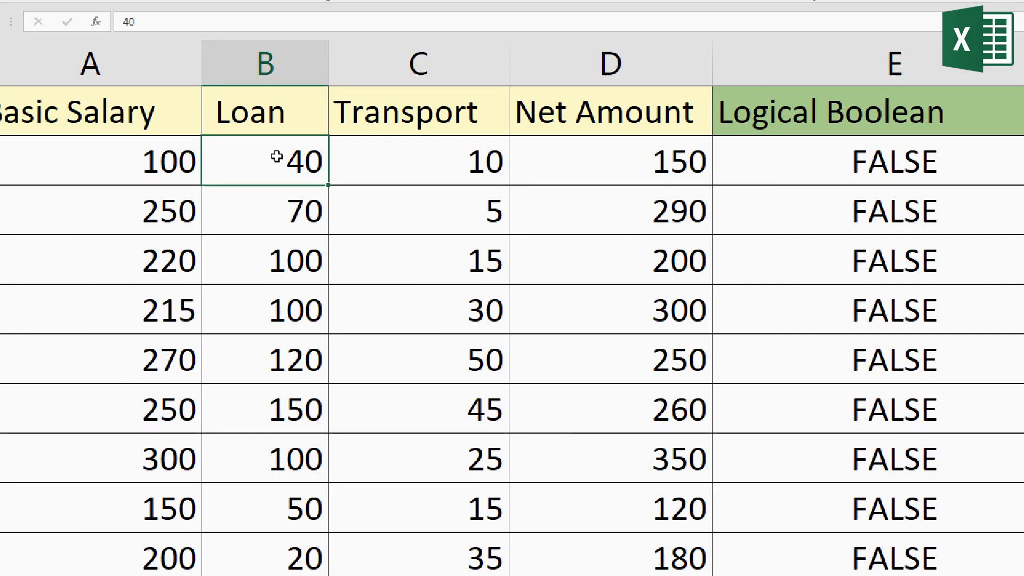
{"action": "left_click", "coordinate": [461, 164]}
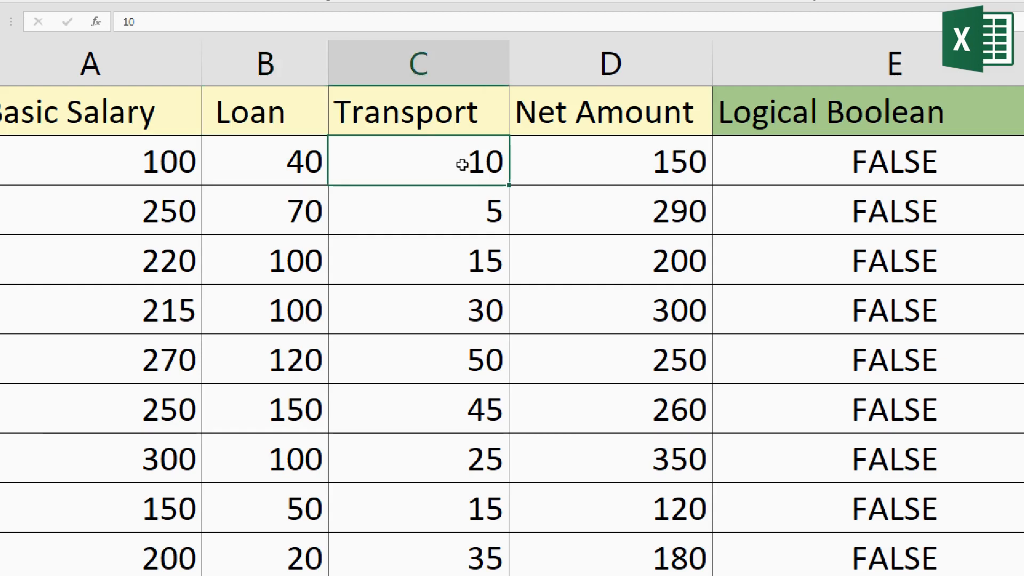
{"action": "left_click", "coordinate": [613, 172]}
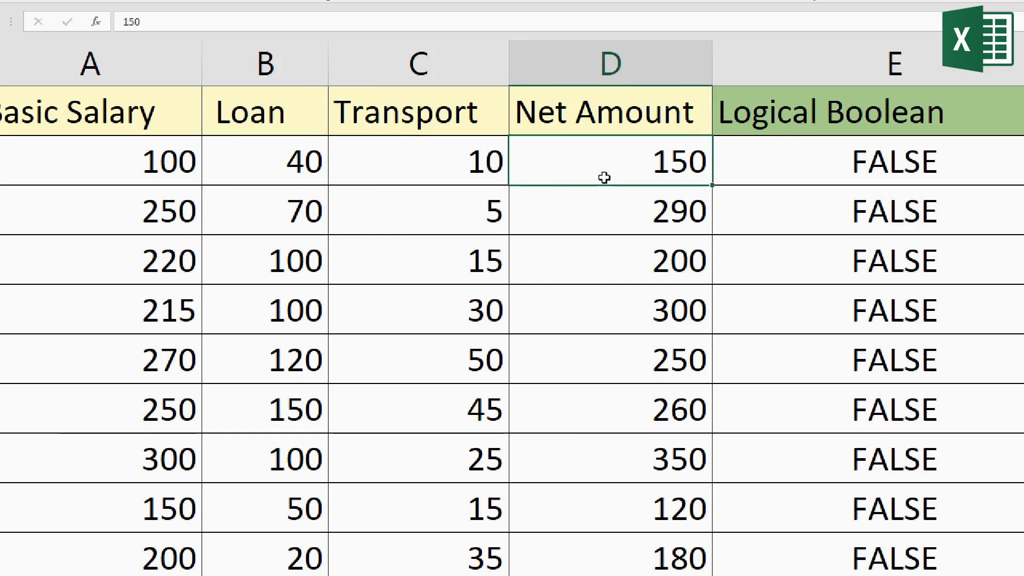
- Inspect the conditions A2>B2 and C2>D2 inside the E2 formula, leaving the formula as it is
{"action": "double_click", "coordinate": [908, 161]}
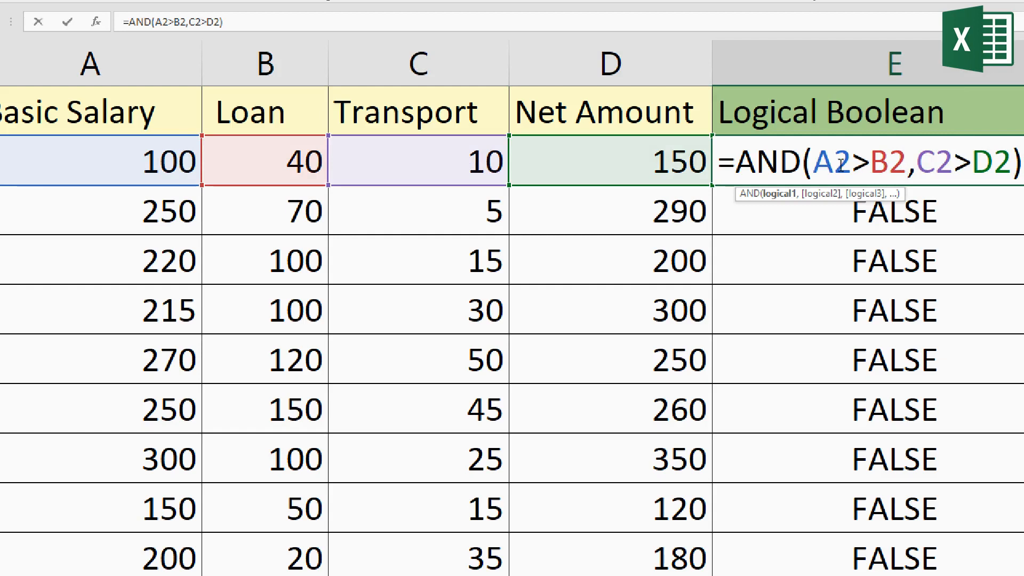
{"action": "left_click_drag", "start_coordinate": [814, 163], "coordinate": [909, 163]}
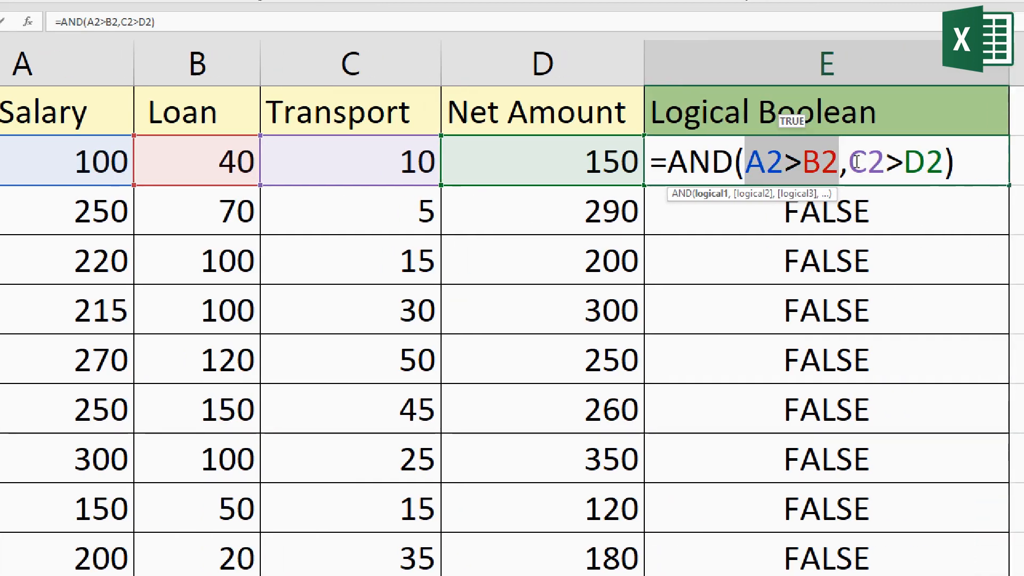
{"action": "left_click_drag", "start_coordinate": [910, 167], "coordinate": [877, 165]}
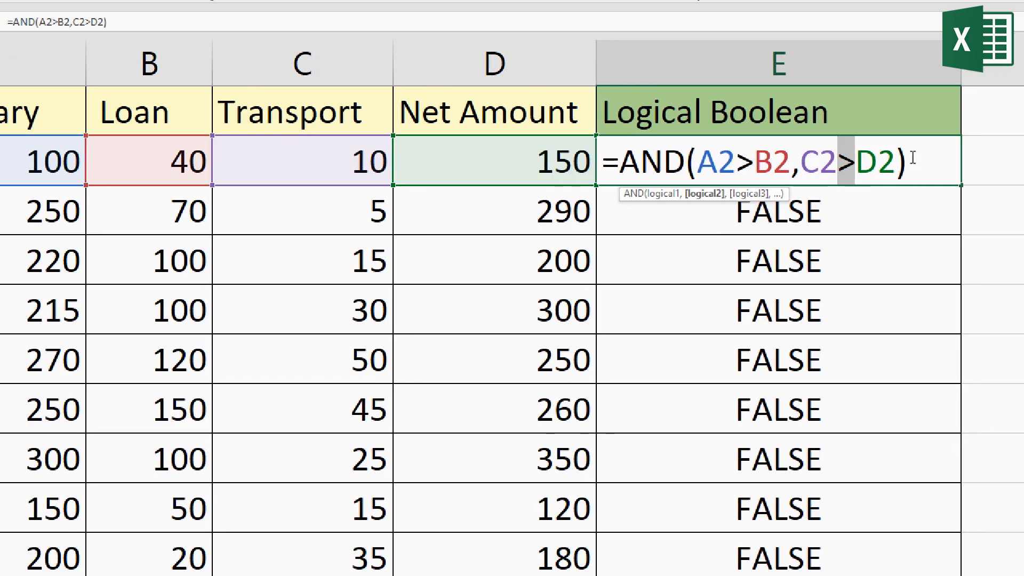
{"action": "left_click", "coordinate": [913, 158]}
{"action": "left_click", "coordinate": [817, 213]}
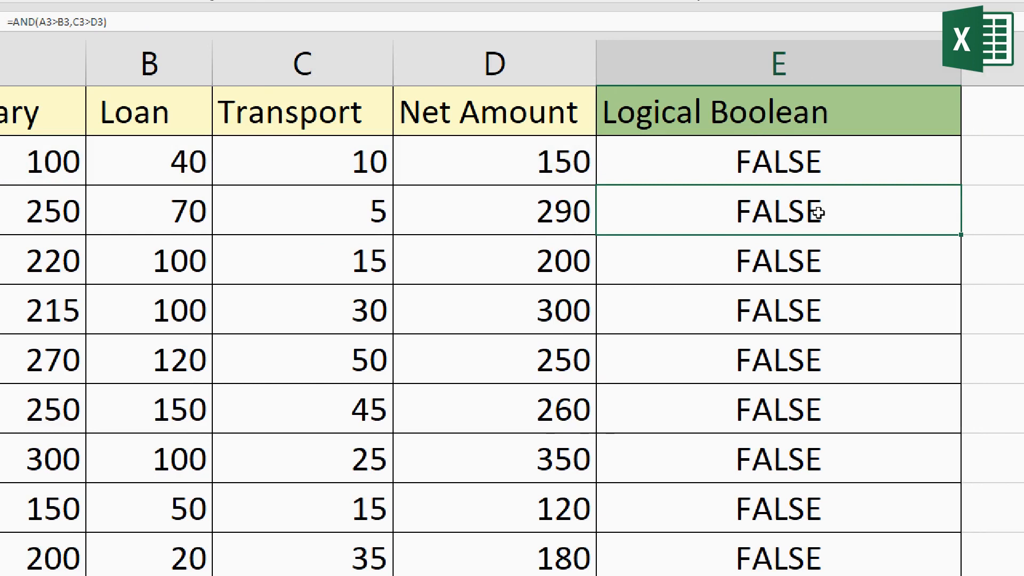
- Set the Transport value in C2 to 200
{"action": "left_click", "coordinate": [361, 161]}
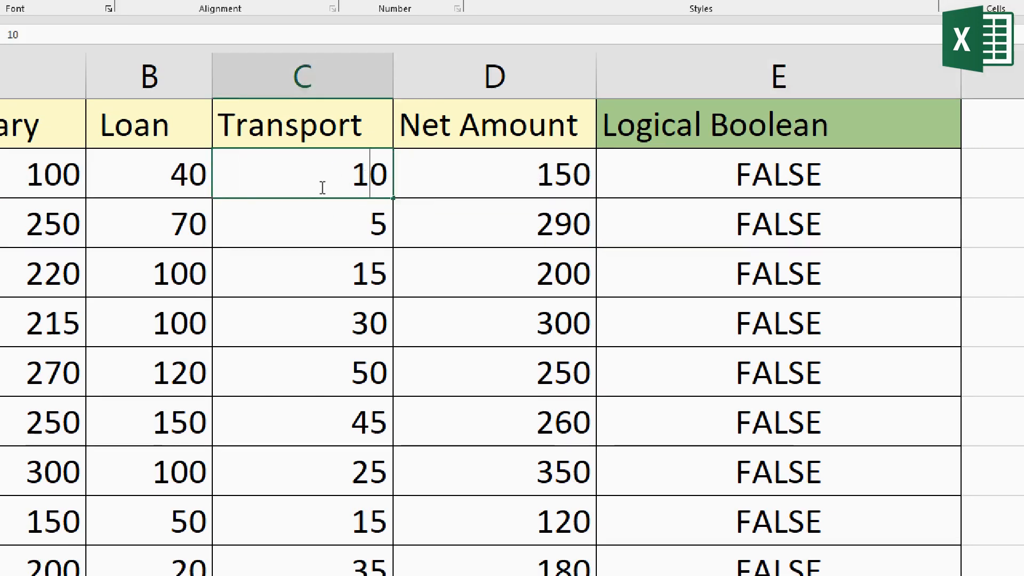
{"action": "key", "text": "BackSpace"}
{"action": "type", "text": "2000"}
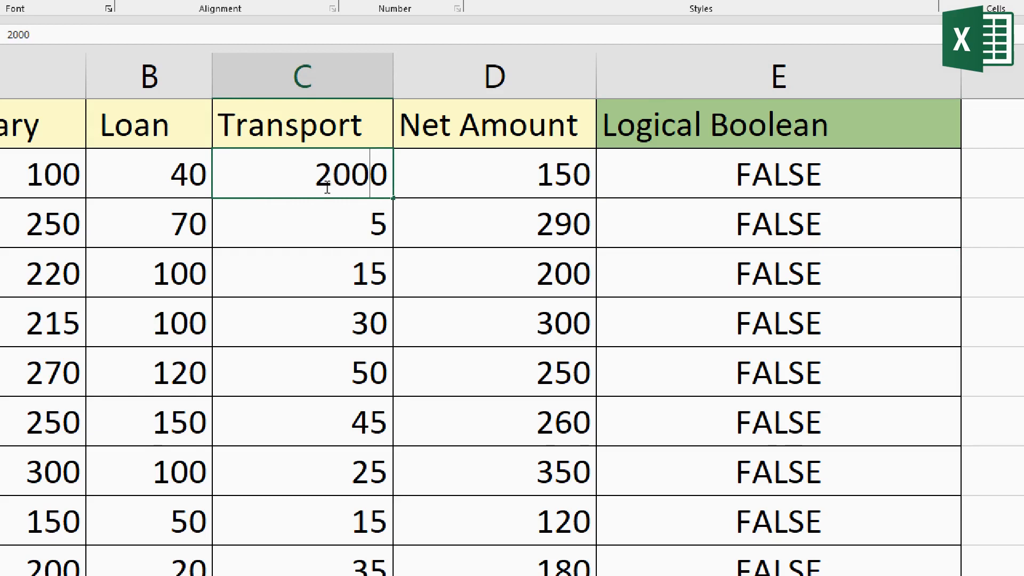
{"action": "key", "text": "BackSpace"}
{"action": "key", "text": "Return"}
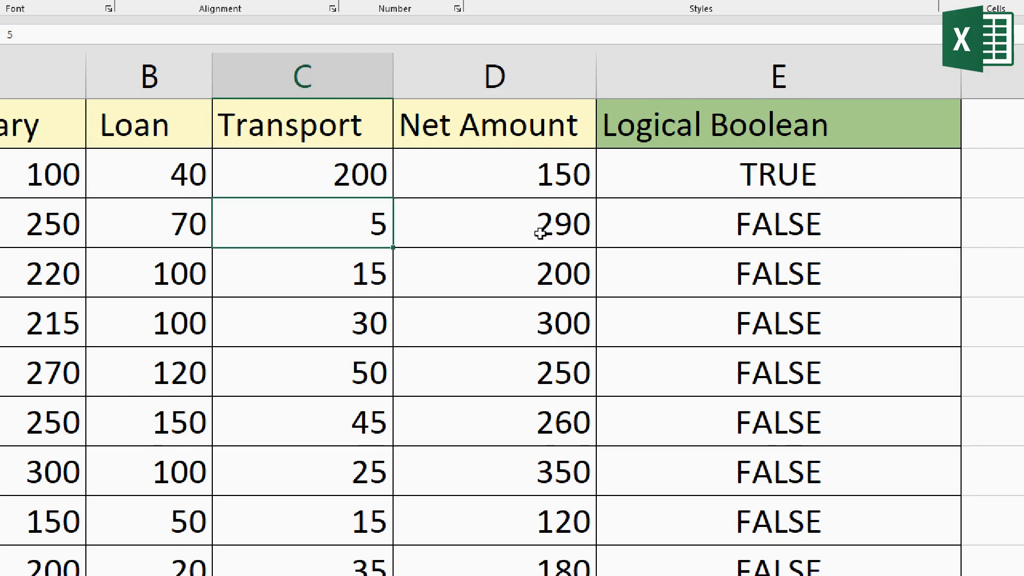
- Reopen the AND formula in E2 and examine both conditions against the new Transport value
{"action": "double_click", "coordinate": [811, 180]}
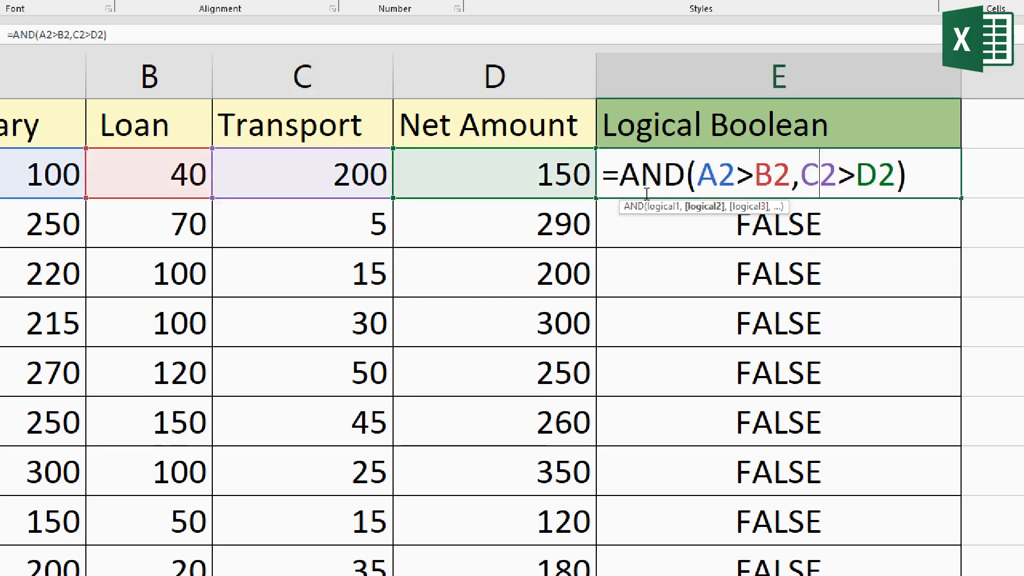
{"action": "key", "text": "shift+Left"}
{"action": "key", "text": "shift+Left"}
{"action": "key", "text": "shift+Left"}
{"action": "key", "text": "shift+Left"}
{"action": "key", "text": "shift+Left"}
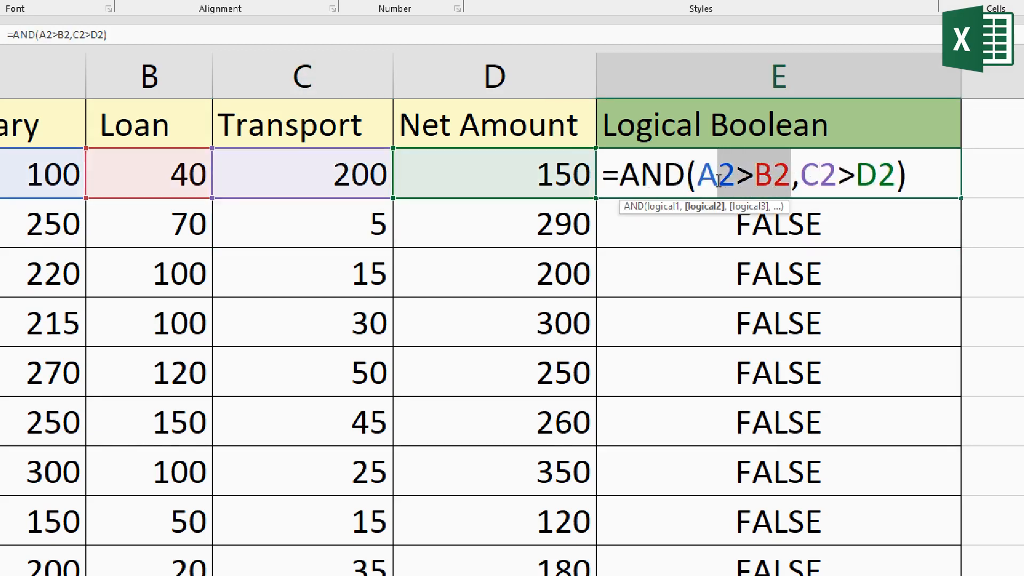
{"action": "left_click_drag", "start_coordinate": [803, 176], "coordinate": [909, 176]}
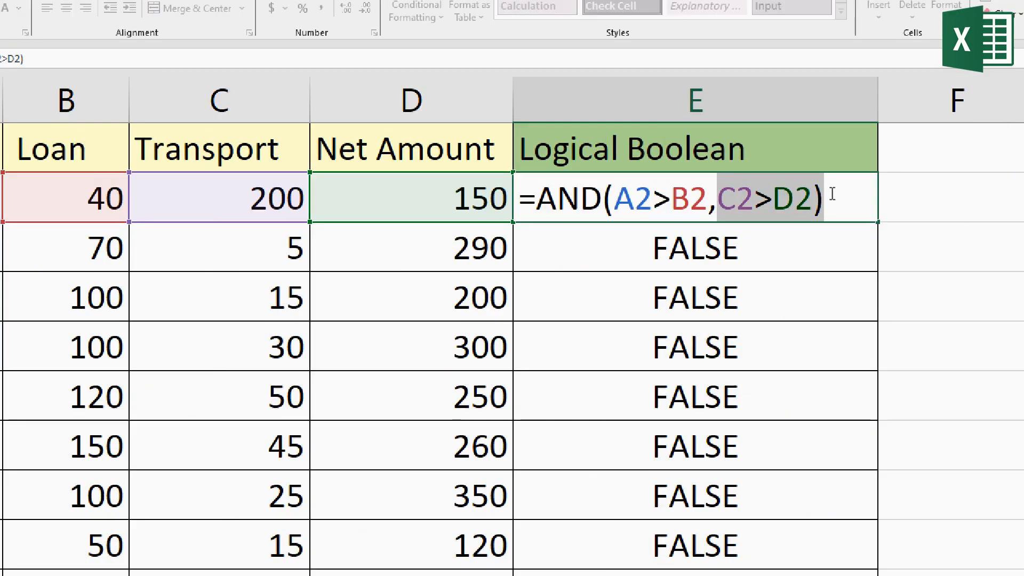
- Close the E2 formula unchanged and check the Logical Boolean results in E4 and E5
{"action": "key", "text": "Return"}
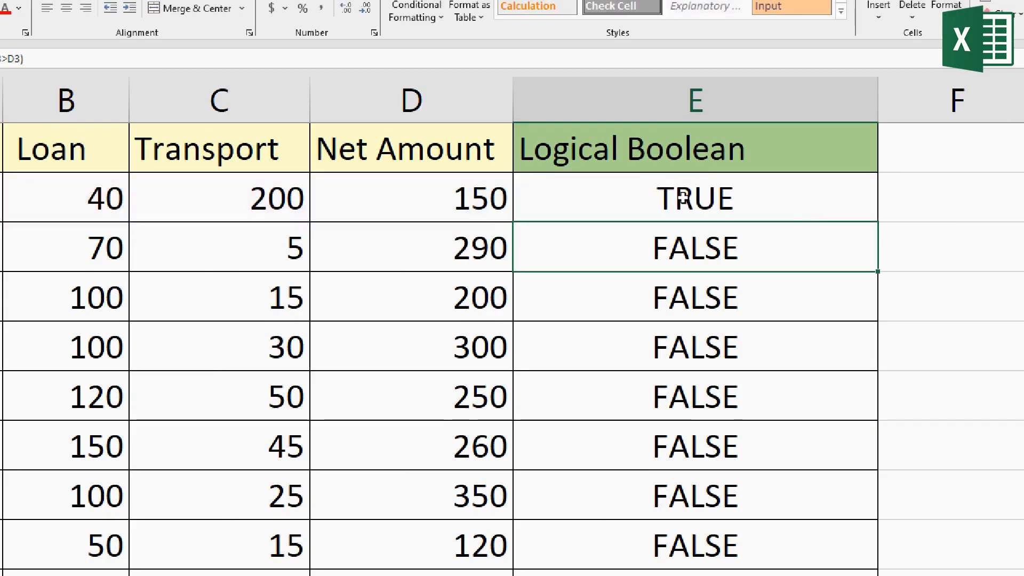
{"action": "left_click", "coordinate": [675, 293]}
{"action": "left_click", "coordinate": [676, 342]}
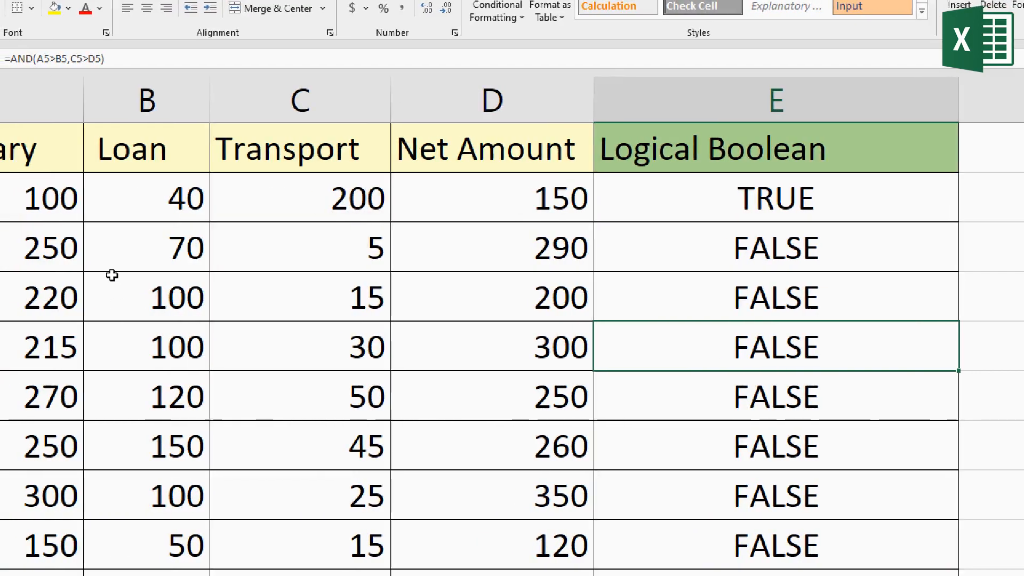
- Compare row 3's Basic Salary with its Loan and its Transport with its Net Amount, and check the result in E3
{"action": "left_click", "coordinate": [46, 243]}
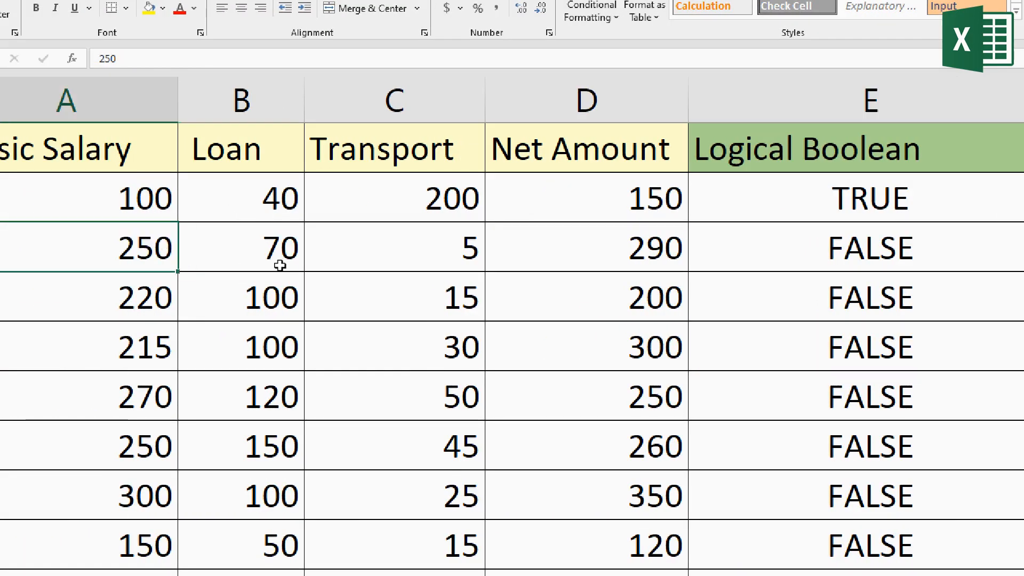
{"action": "left_click", "coordinate": [276, 250]}
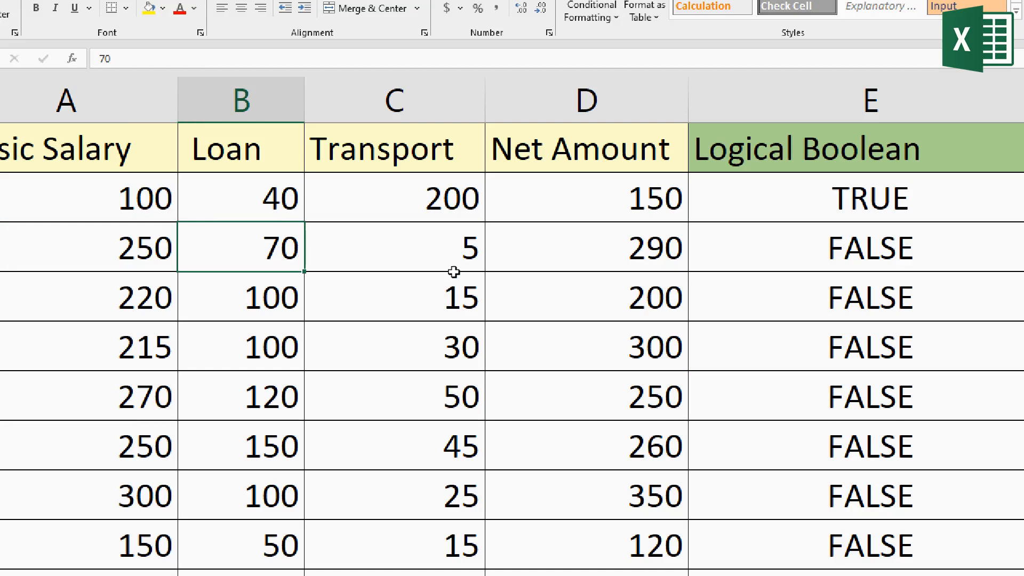
{"action": "left_click", "coordinate": [462, 248]}
{"action": "left_click", "coordinate": [638, 251]}
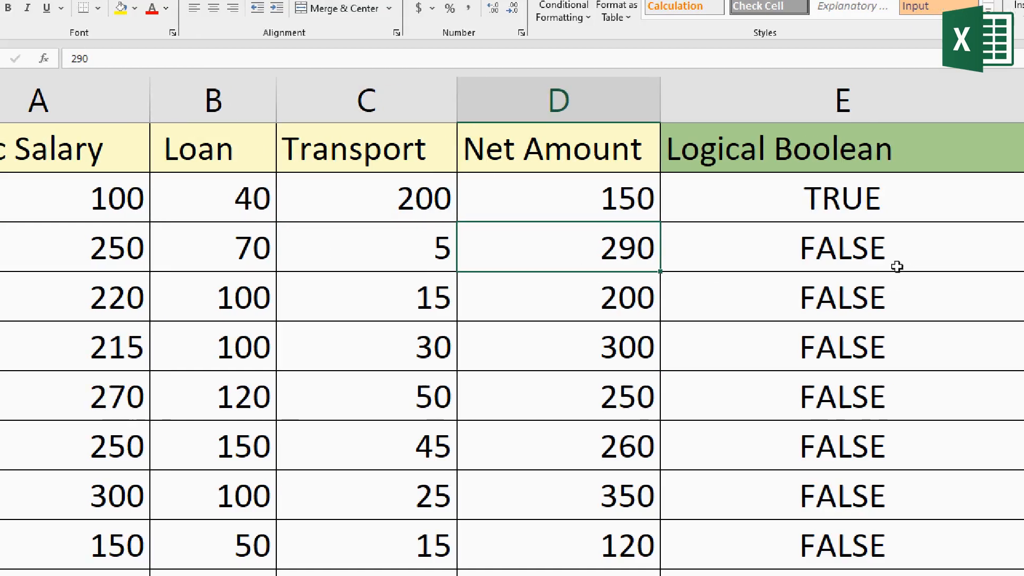
{"action": "left_click", "coordinate": [917, 263]}
{"action": "left_click_drag", "start_coordinate": [398, 247], "coordinate": [560, 243]}
{"action": "left_click_drag", "start_coordinate": [111, 248], "coordinate": [215, 249]}
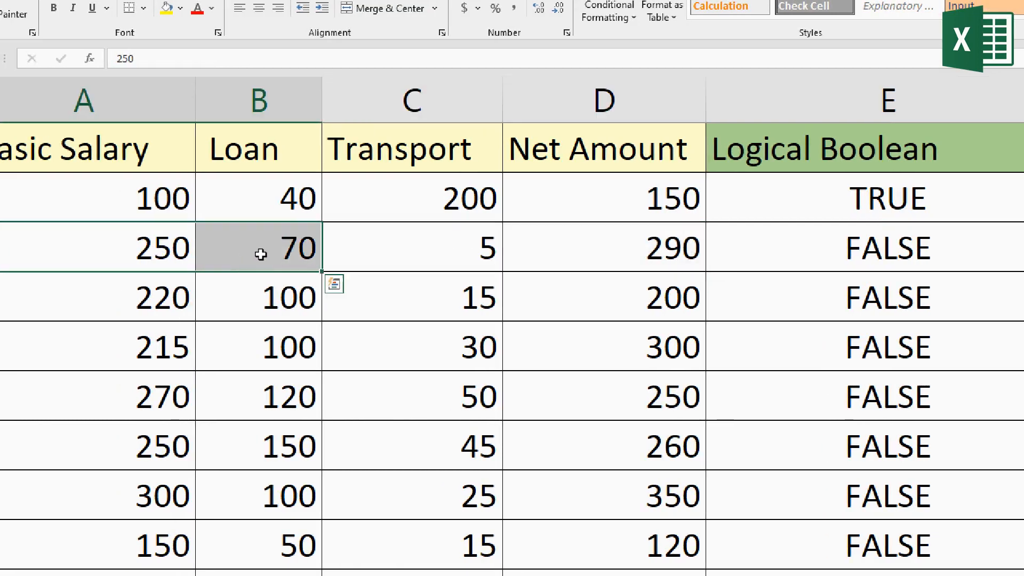
{"action": "left_click_drag", "start_coordinate": [349, 250], "coordinate": [539, 255]}
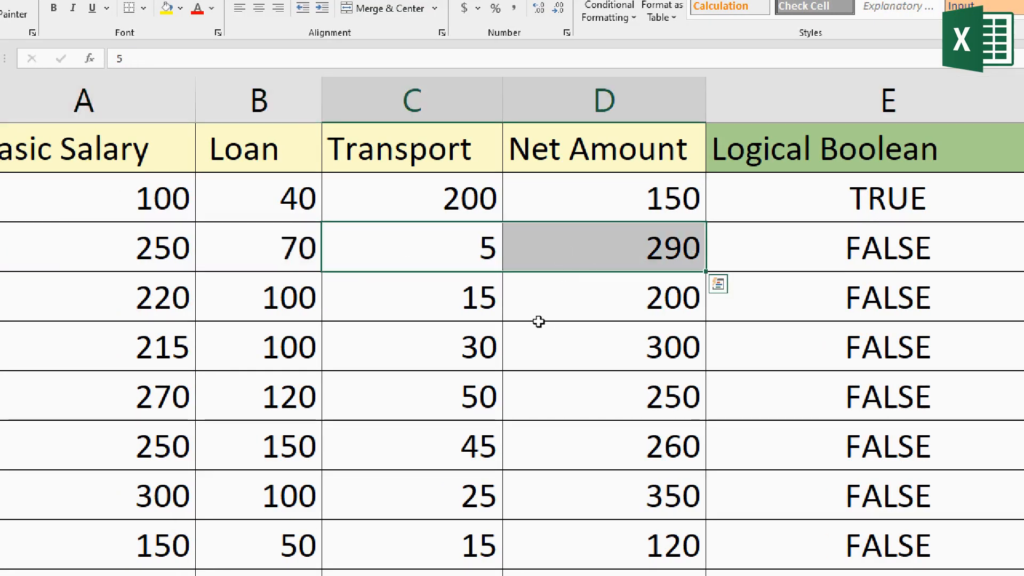
- Examine row 4's Basic Salary against Loan and Transport against Net Amount, along with the AND formula in E4
{"action": "left_click", "coordinate": [185, 304]}
{"action": "left_click", "coordinate": [273, 296]}
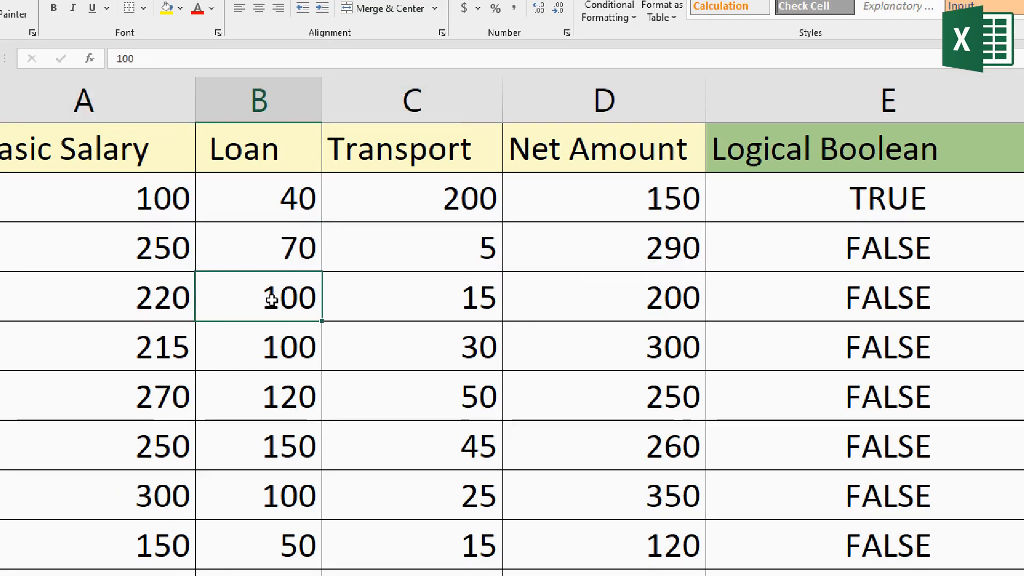
{"action": "left_click", "coordinate": [470, 304]}
{"action": "left_click", "coordinate": [665, 308]}
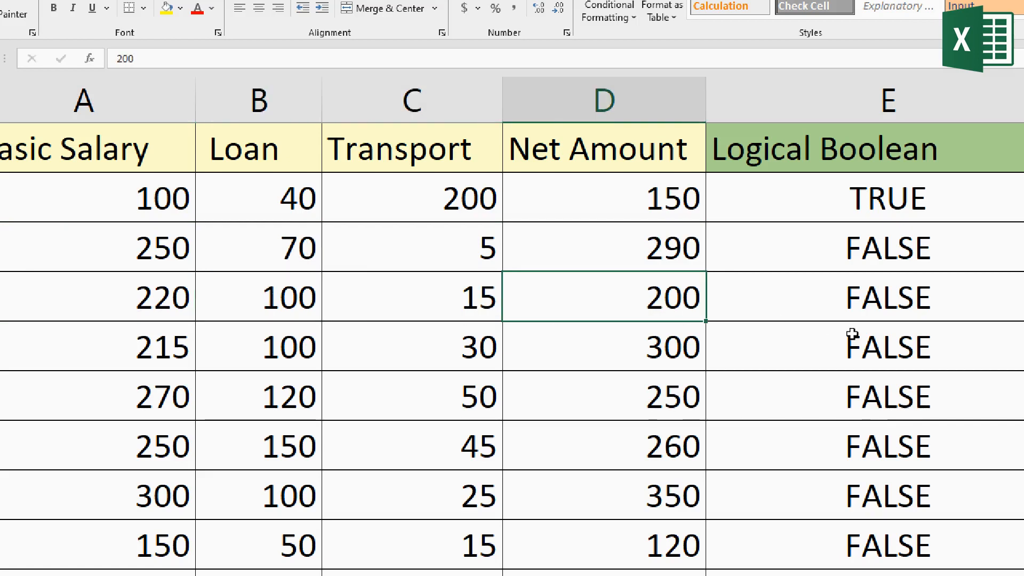
{"action": "left_click", "coordinate": [881, 304]}
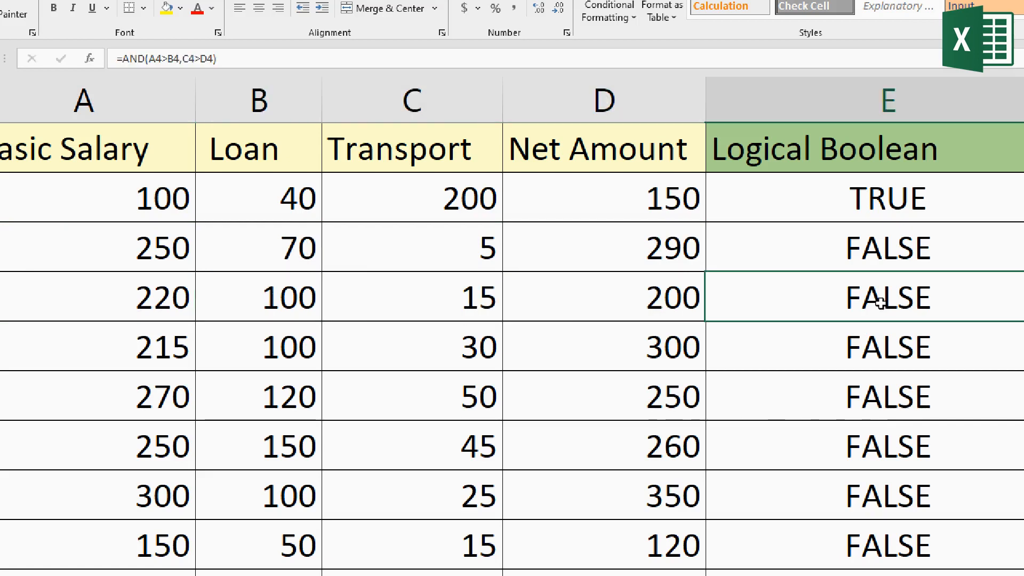
- Set the Transport value in C4 to 1005
{"action": "left_click", "coordinate": [480, 296]}
{"action": "double_click", "coordinate": [480, 296]}
{"action": "type", "text": "00"}
{"action": "key", "text": "Return"}
- Check the AND result in E4 against the new Transport value, the Net Amount, the Basic Salary and the Loan
{"action": "left_click", "coordinate": [905, 304]}
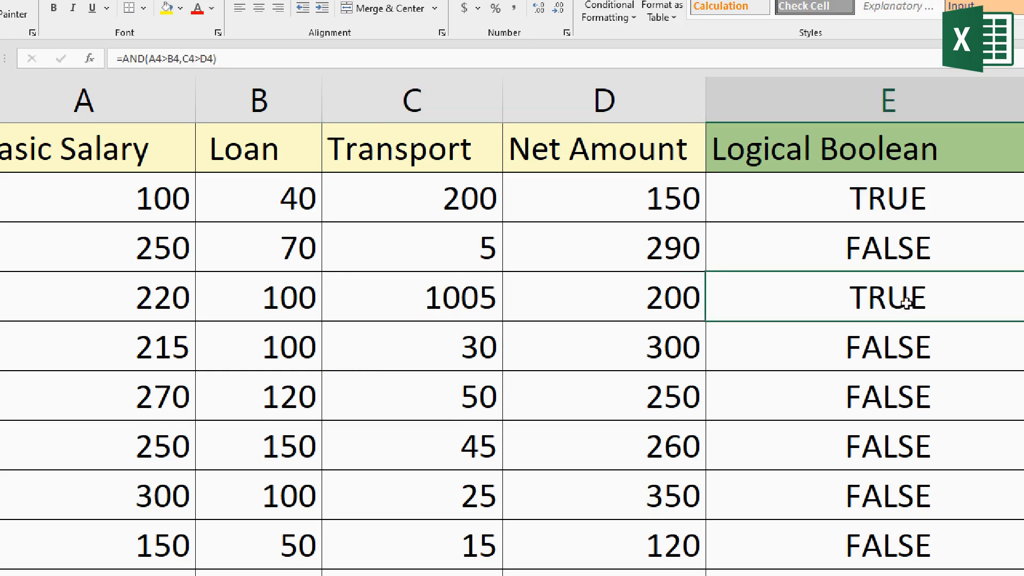
{"action": "left_click", "coordinate": [458, 301]}
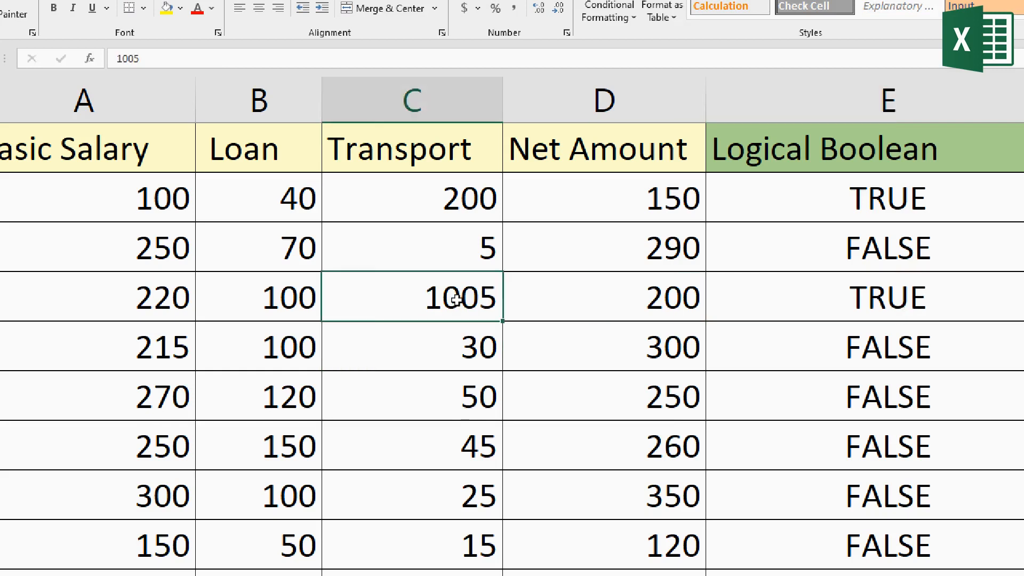
{"action": "left_click", "coordinate": [626, 300]}
{"action": "left_click", "coordinate": [171, 289]}
{"action": "left_click", "coordinate": [255, 294]}
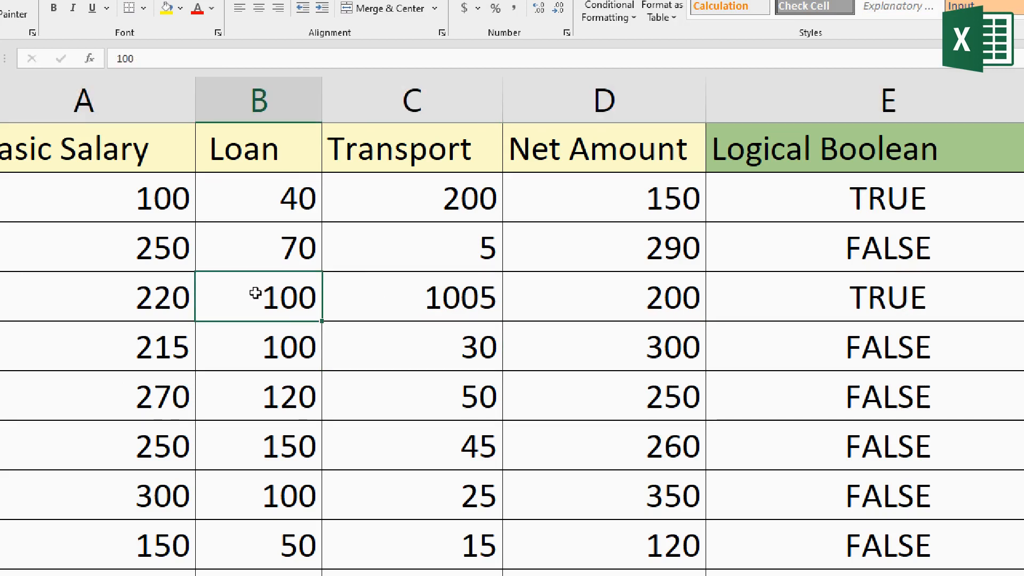